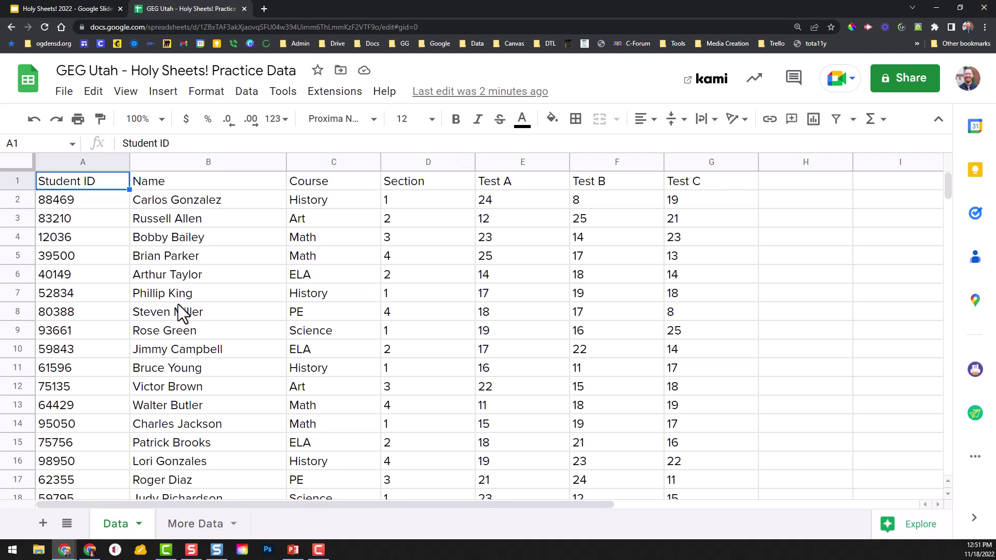
Step: Freeze the header row of the Data sheet so row 1 stays in place above the student records
scroll(181, 312, "down", 6)
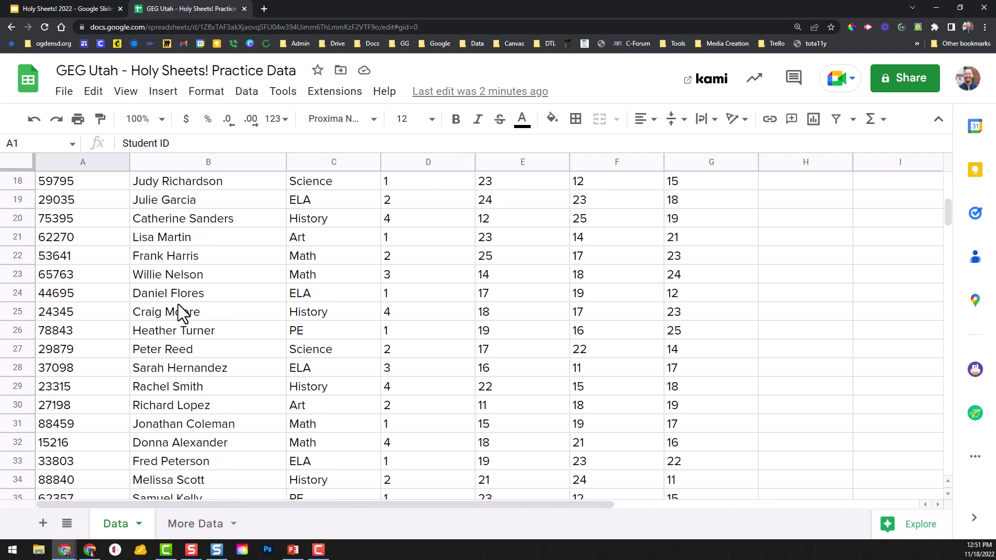
scroll(181, 313, "up", 4)
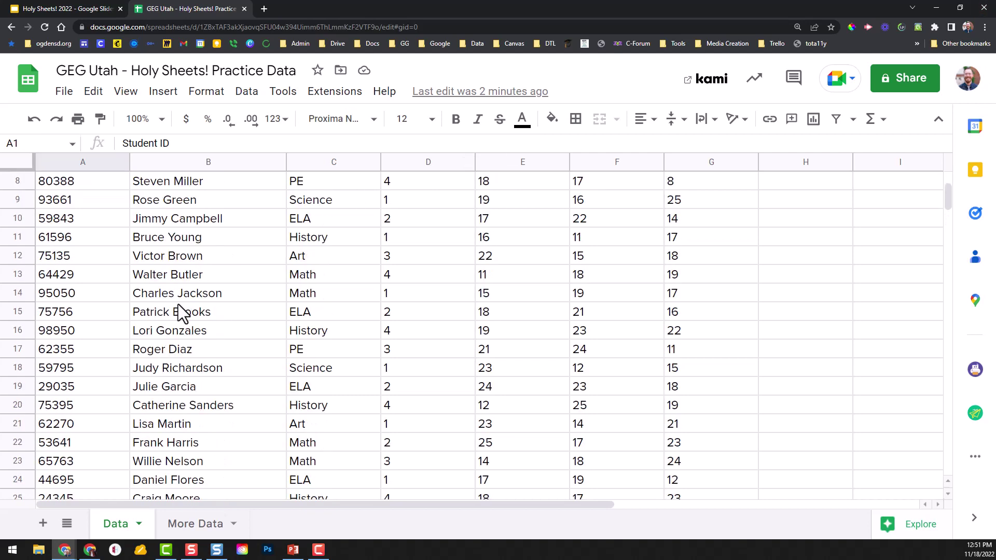
scroll(181, 313, "up", 3)
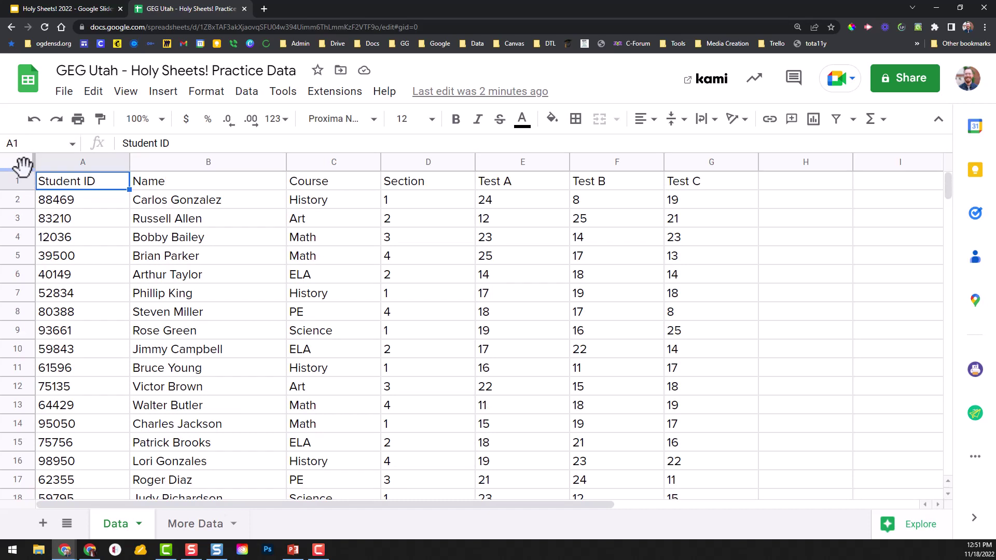
left_click_drag(23, 166, 25, 187)
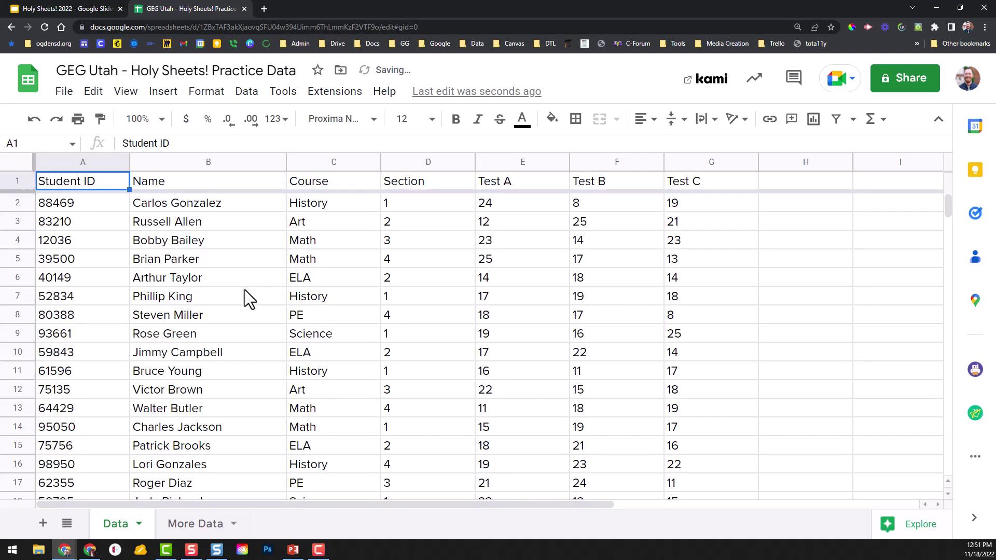
scroll(244, 290, "down", 6)
scroll(245, 289, "up", 4)
scroll(244, 290, "up", 2)
scroll(245, 289, "down", 5)
scroll(244, 289, "down", 4)
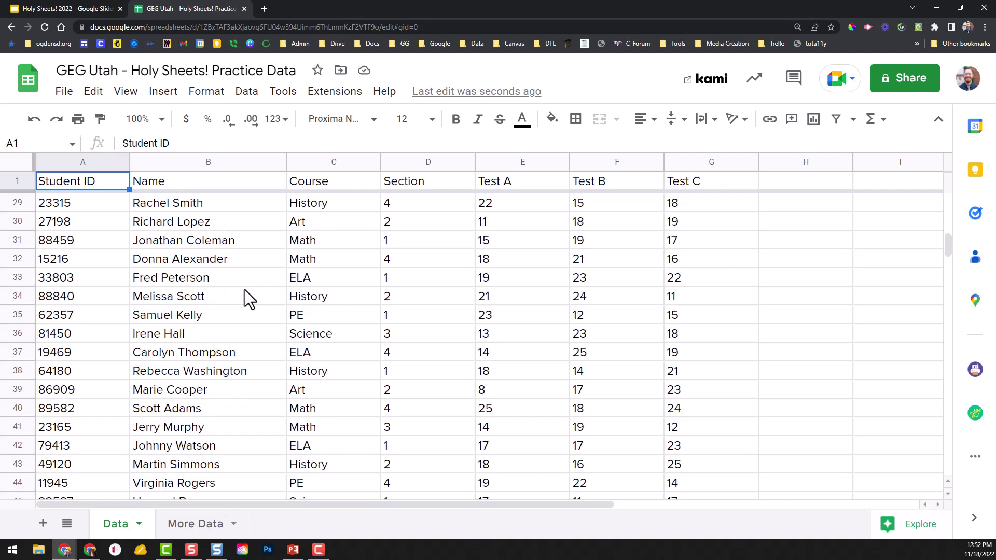
scroll(244, 290, "up", 9)
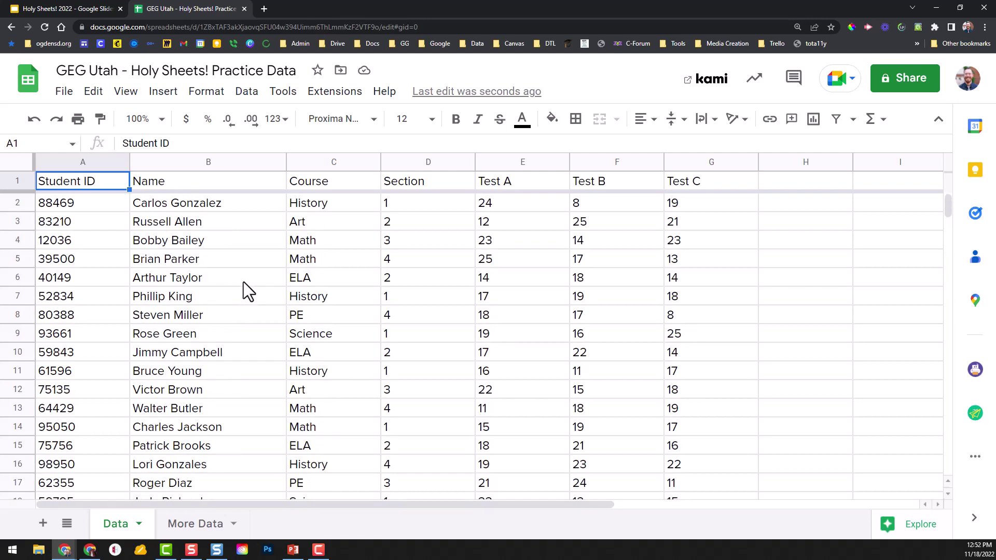
Step: Freeze the first two columns, Student ID and Name, on the Data sheet
left_click_drag(108, 163, 159, 160)
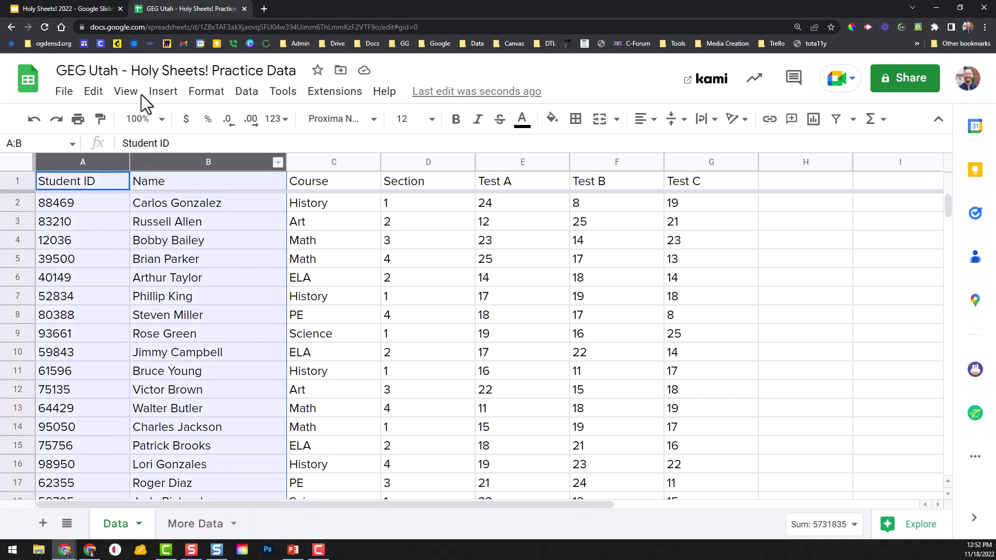
left_click(127, 92)
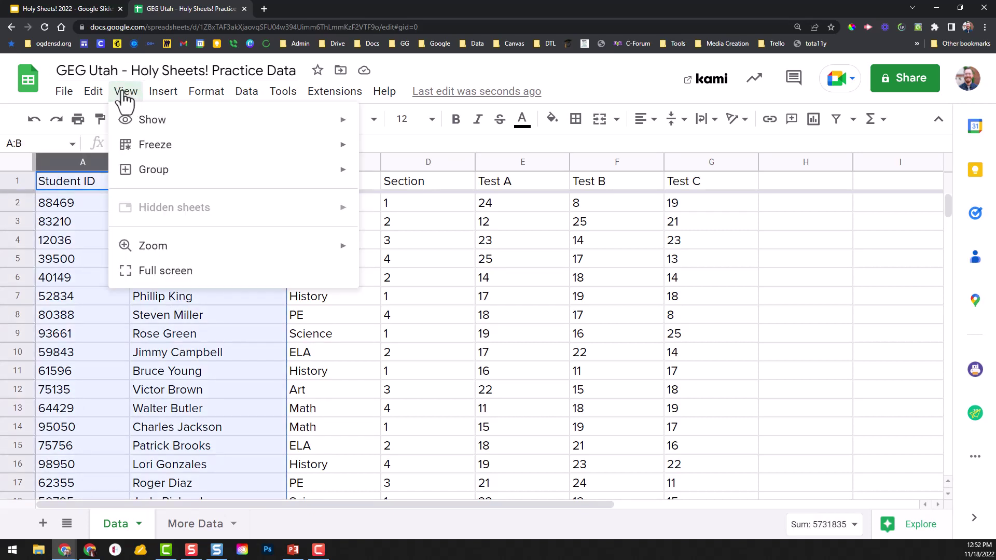
mouse_move(182, 158)
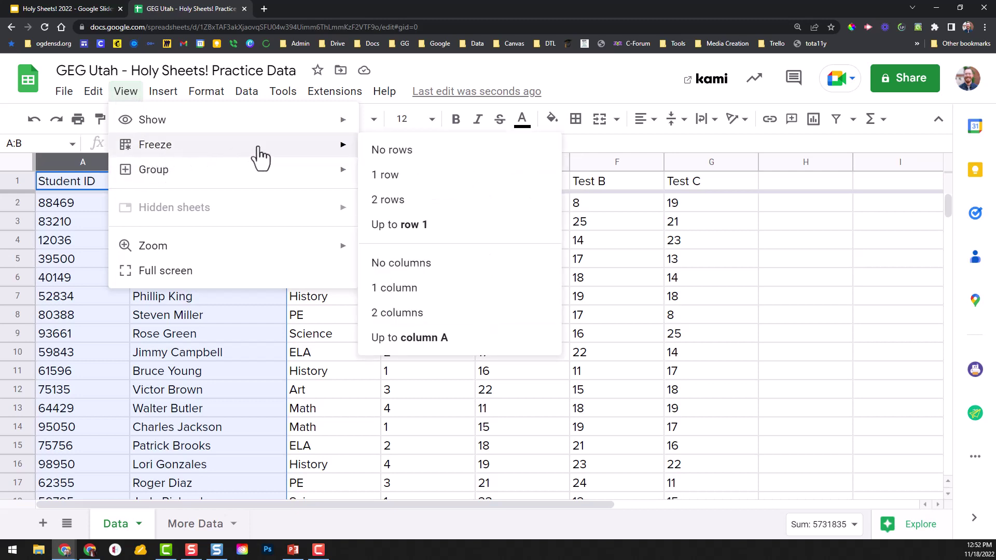
left_click(430, 316)
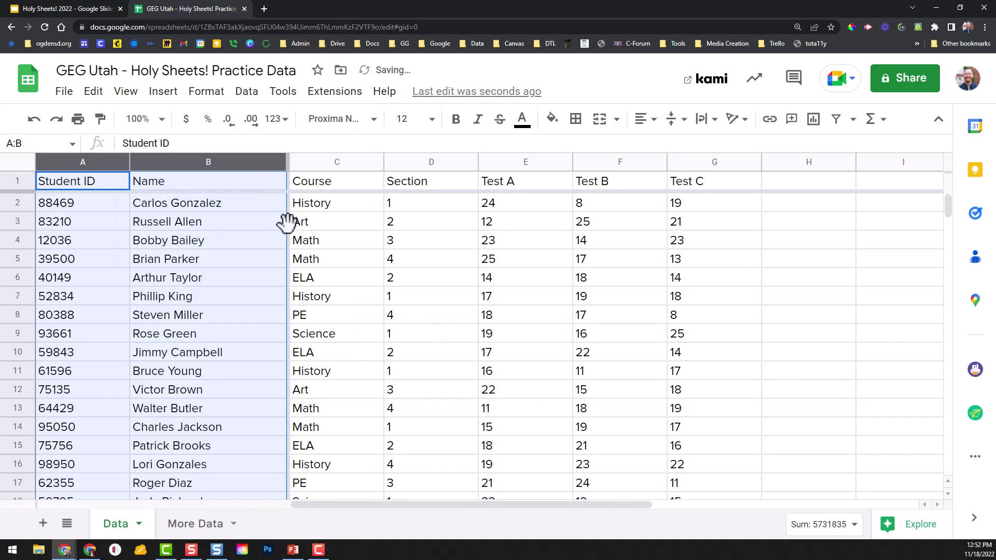
left_click(367, 283)
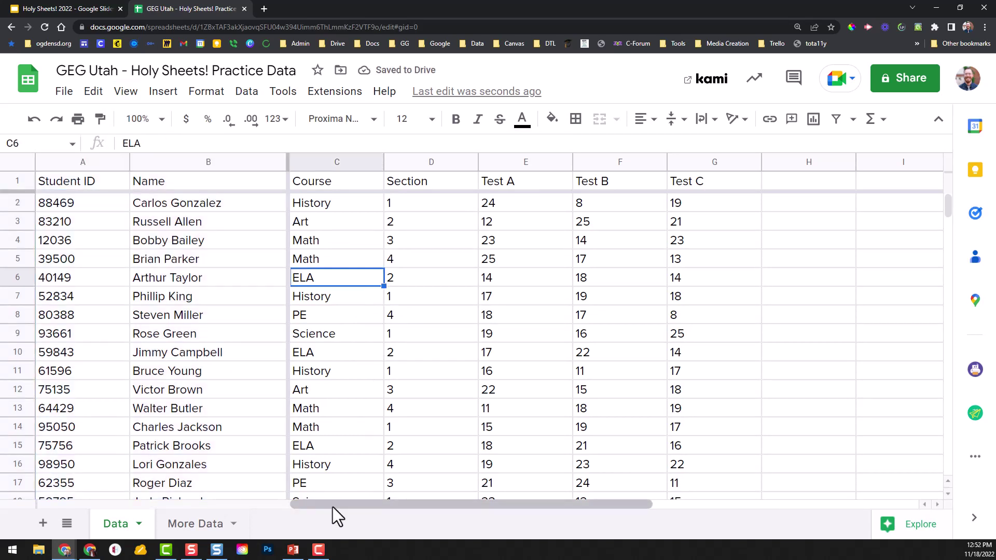
mouse_move(332, 506)
left_mouse_down()
mouse_move(462, 504)
mouse_move(556, 517)
mouse_move(344, 509)
left_mouse_up()
scroll(343, 282, "down", 6)
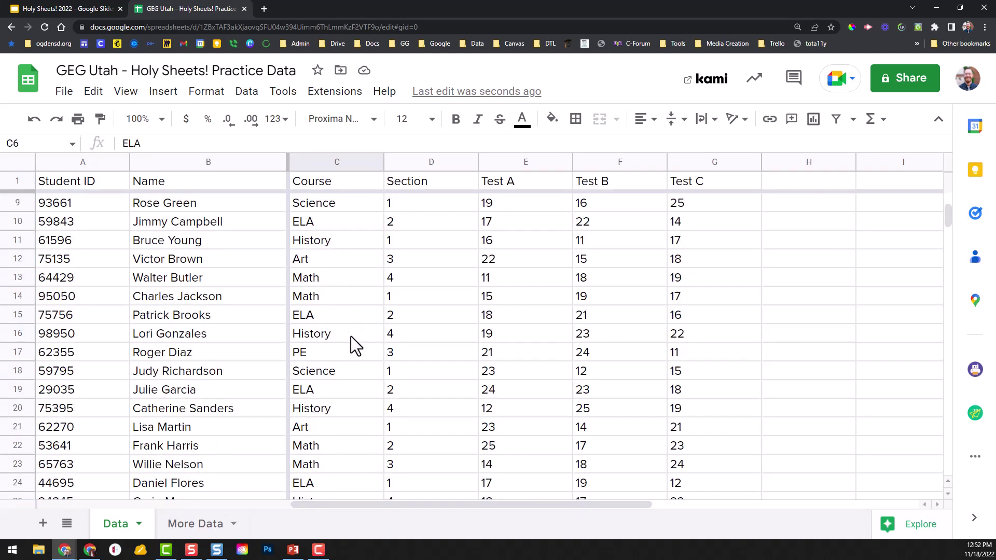
scroll(353, 352, "up", 7)
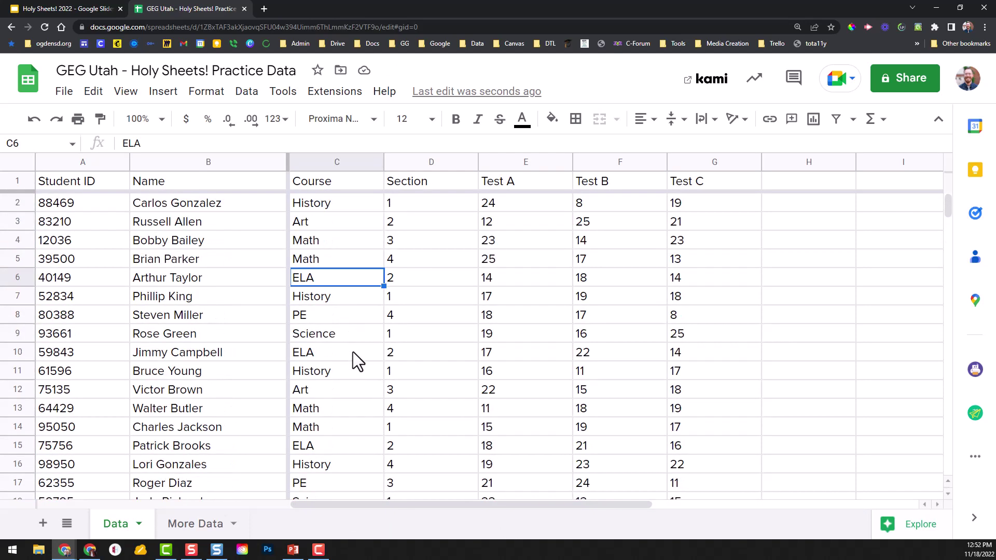
left_click(714, 265)
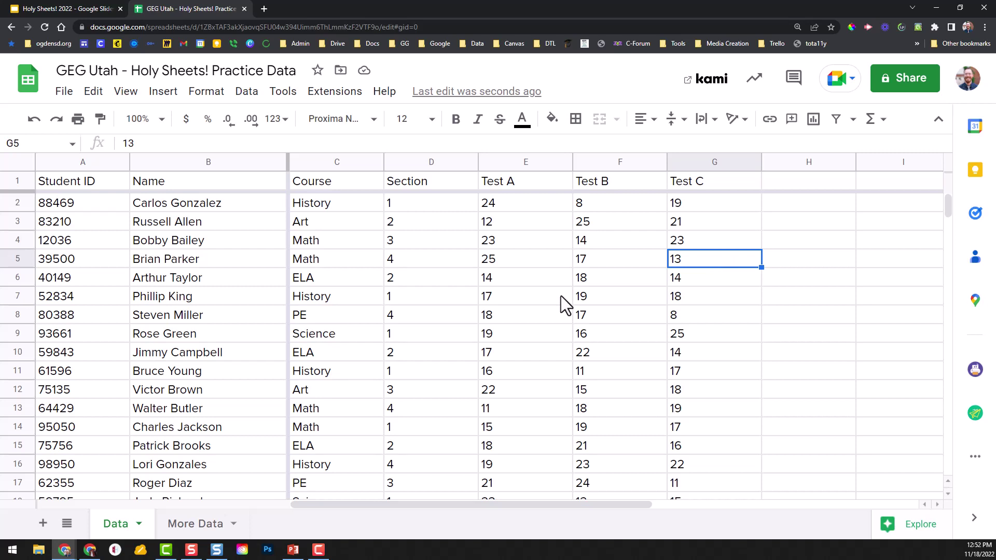
Step: Apply alternating colors to columns A through G, keeping the header style on, and review the style options
left_click_drag(87, 163, 705, 164)
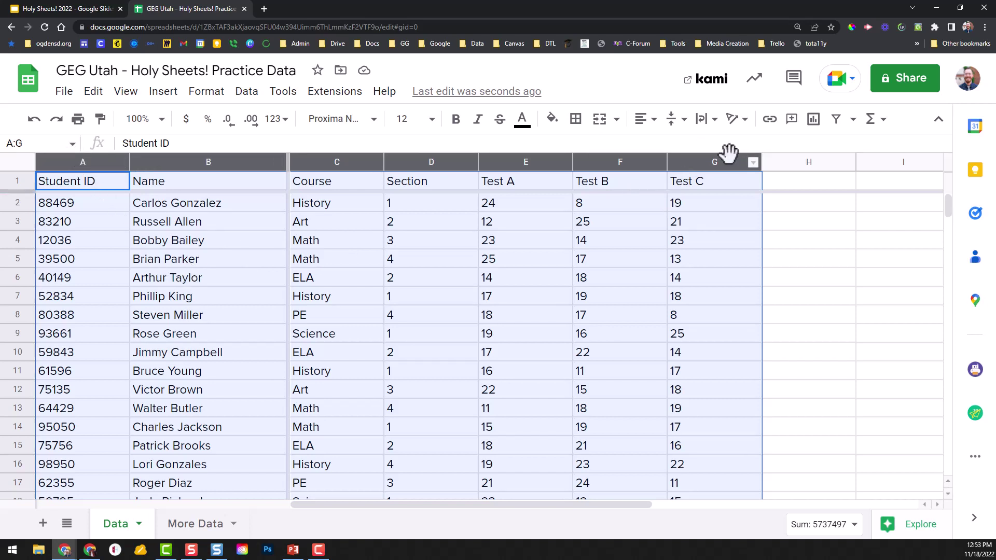
left_click(202, 94)
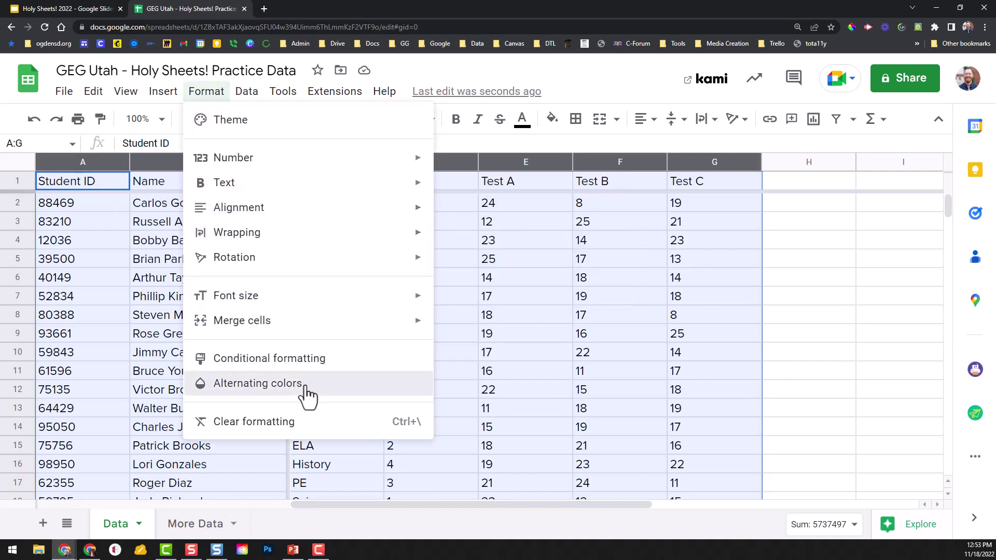
left_click(257, 383)
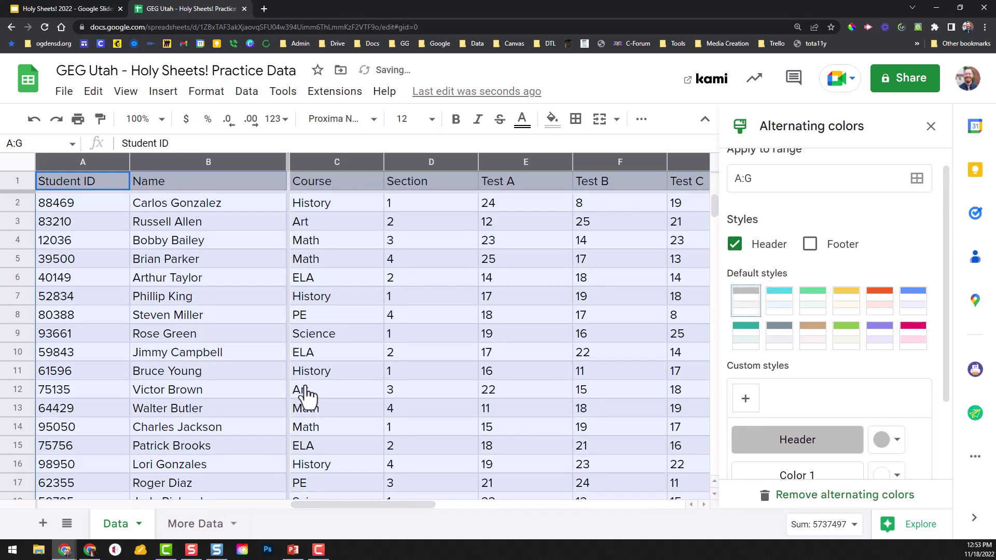
left_click(746, 181)
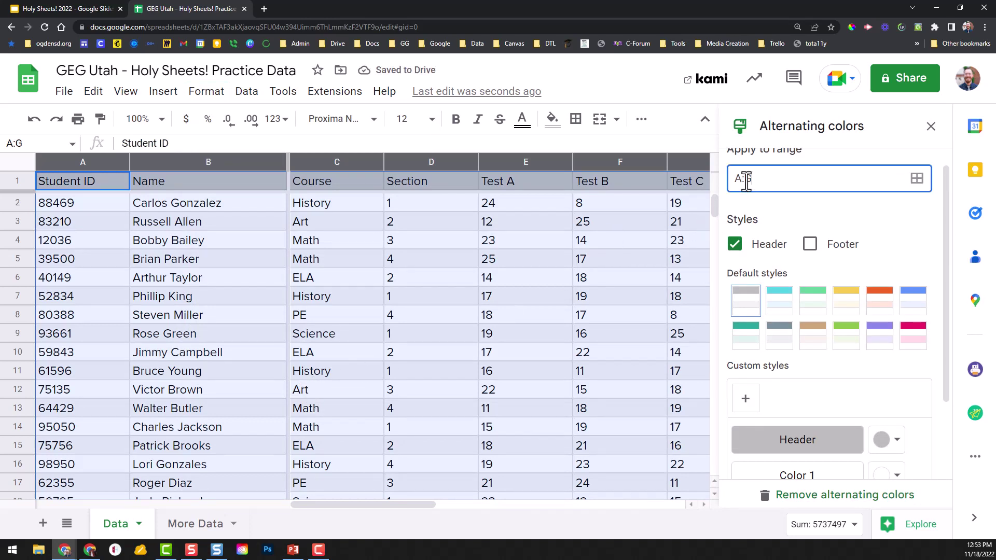
double_click(746, 180)
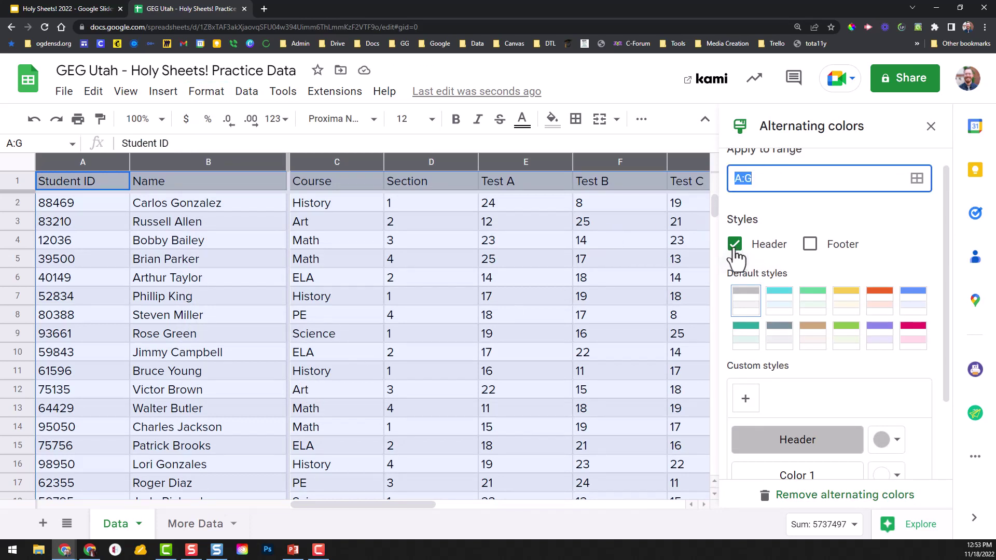
scroll(799, 374, "down", 2)
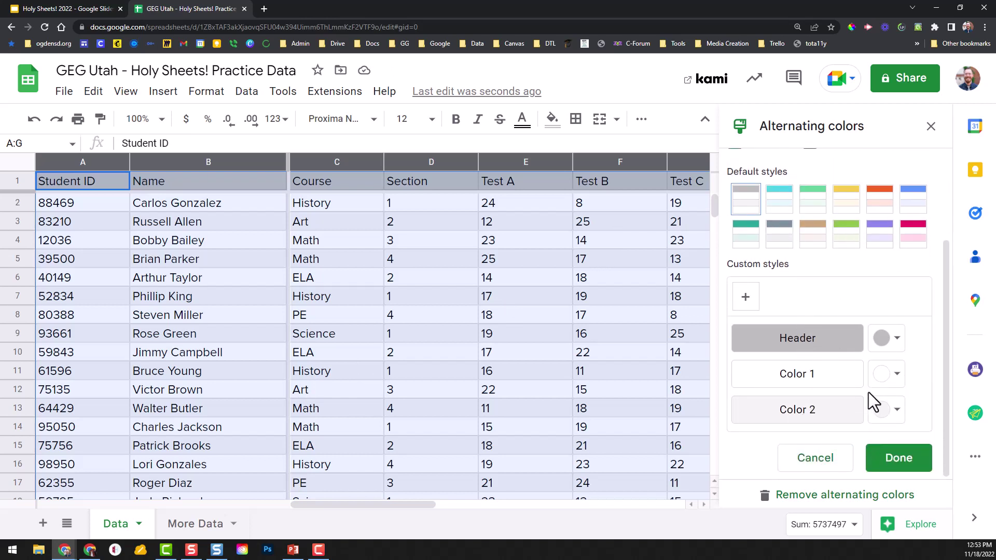
scroll(869, 392, "up", 2)
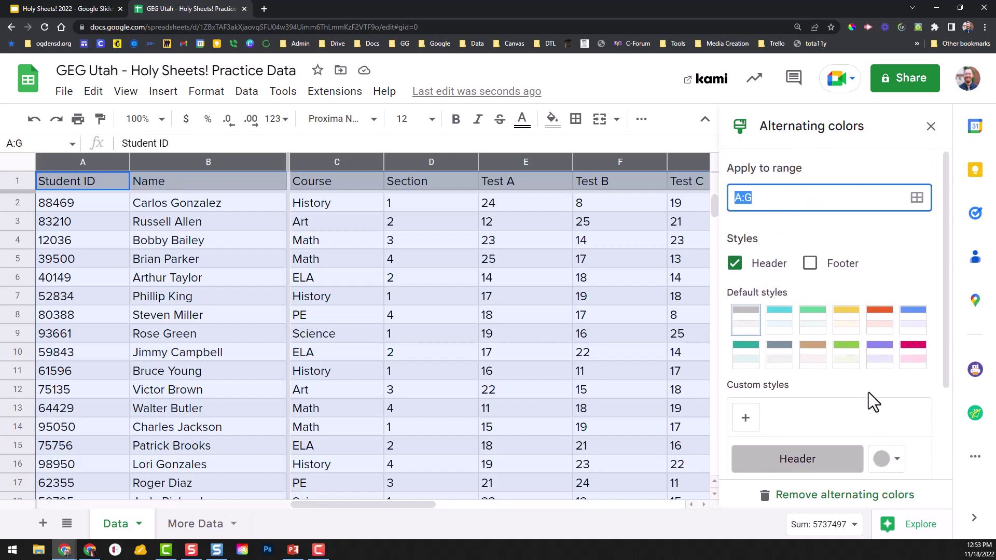
Step: Choose the light green default style with the white second color for the alternating colors and finish the formatting
left_click(820, 328)
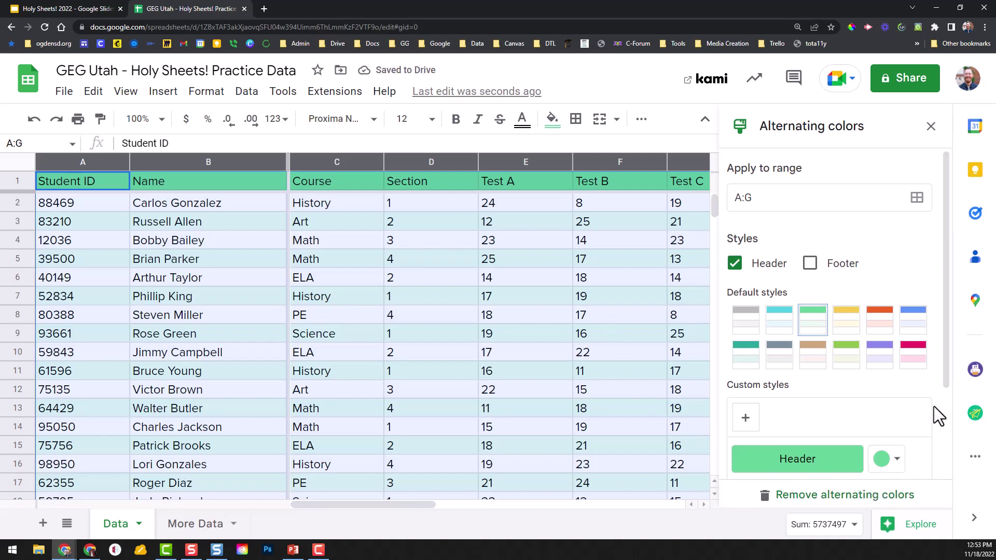
left_click_drag(947, 370, 942, 490)
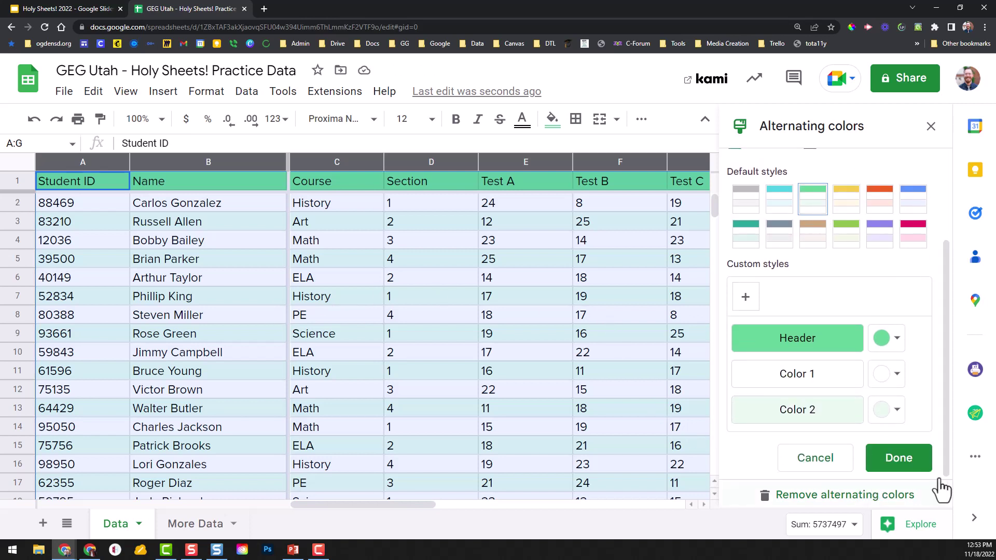
left_click(908, 462)
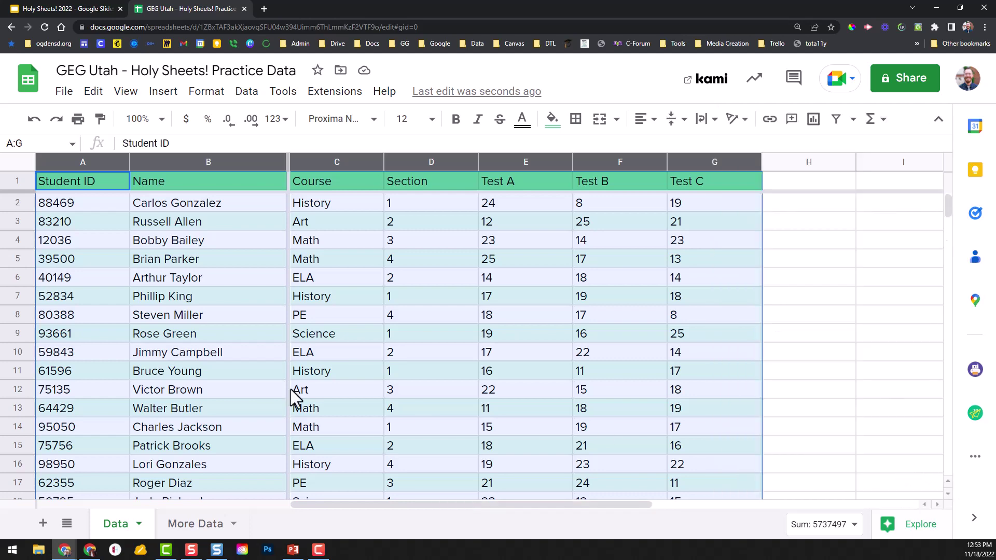
left_click(154, 299)
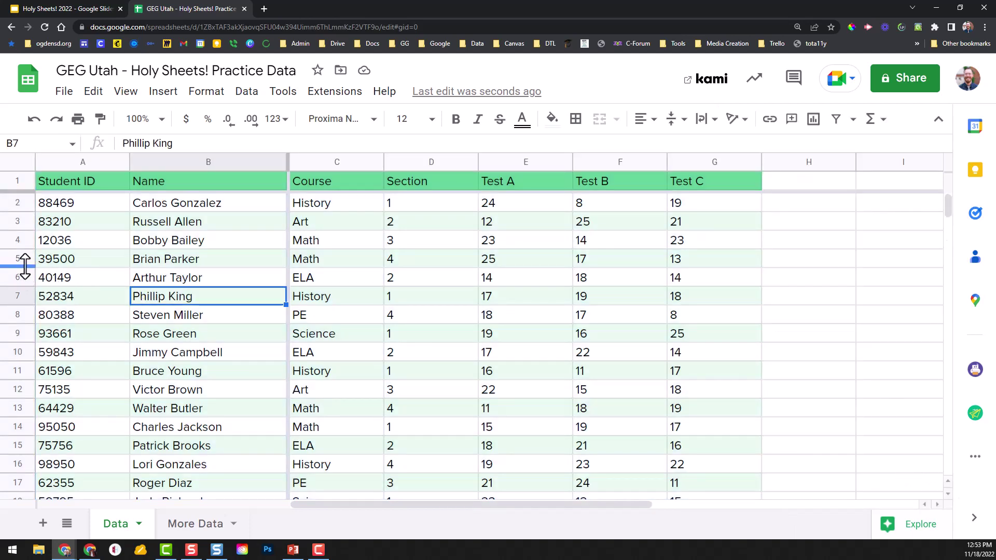
Step: Insert four blank rows below row 8 and check the color banding across the table
left_click_drag(27, 263, 30, 318)
right_click(30, 319)
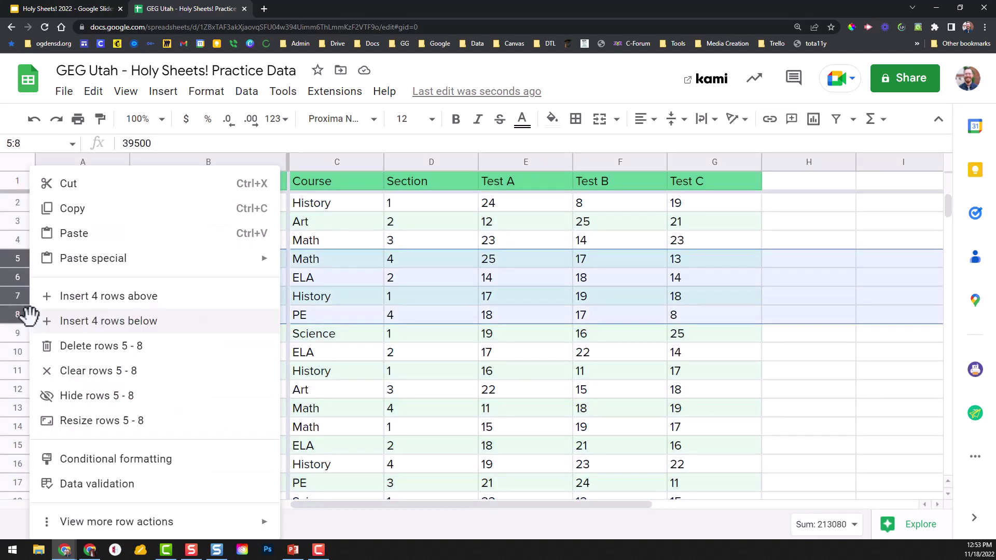
left_click(99, 321)
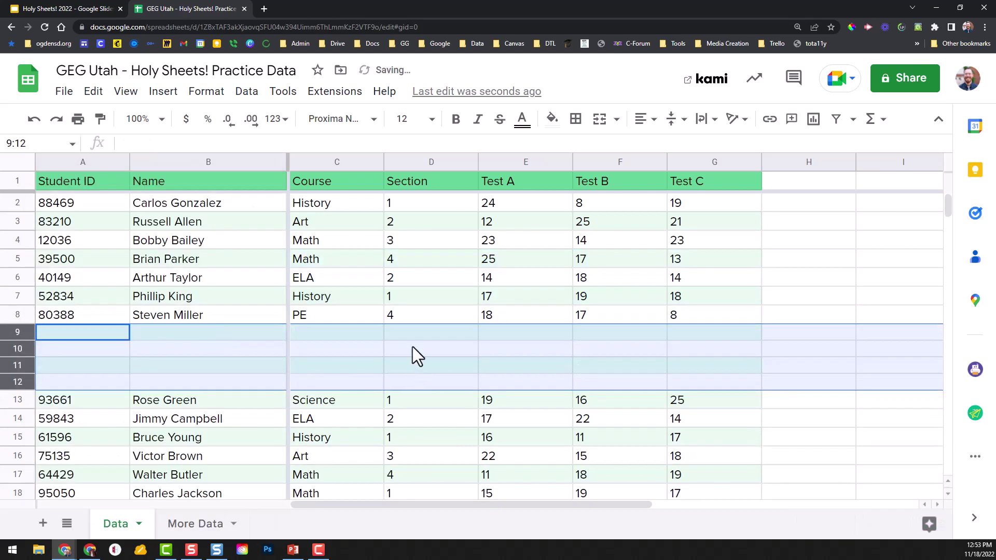
left_click(412, 348)
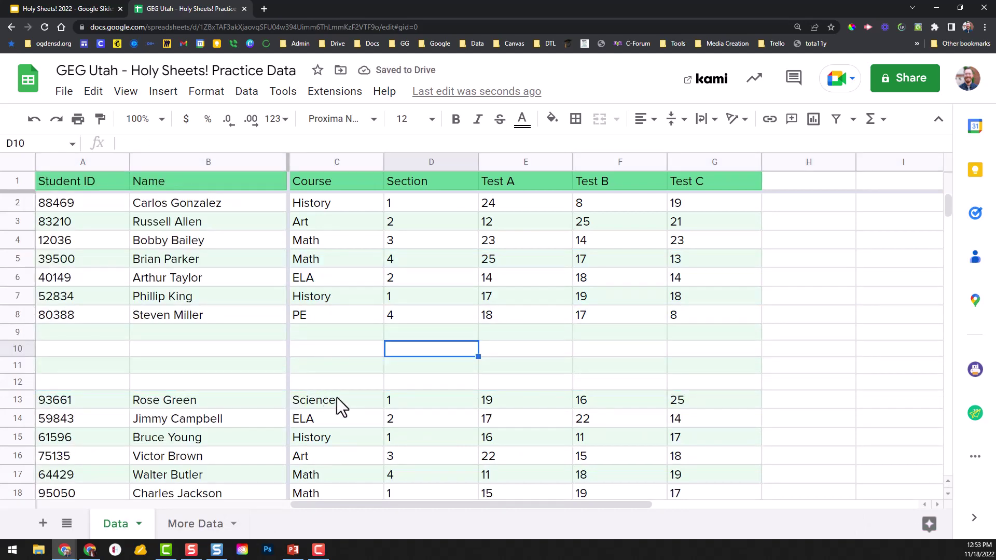
scroll(338, 398, "down", 4)
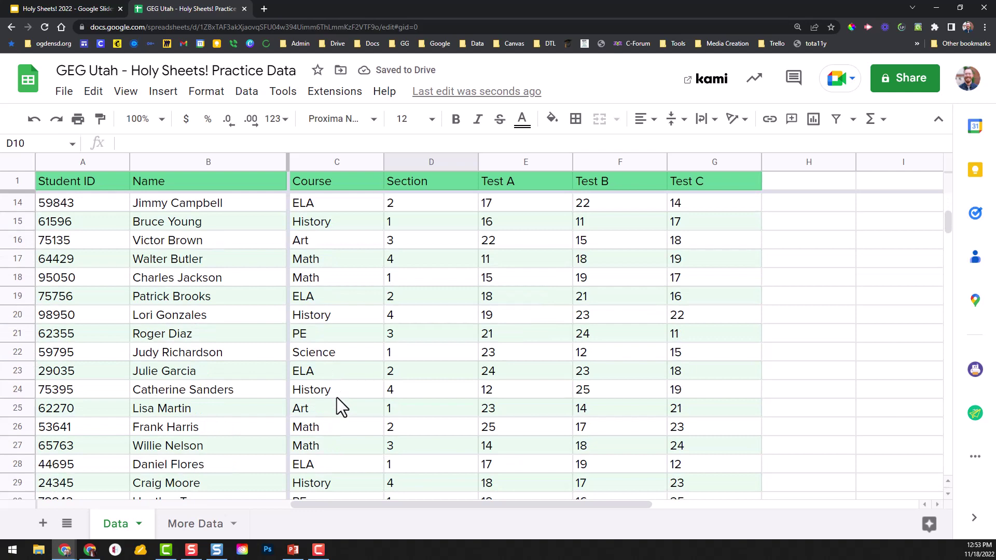
scroll(337, 398, "down", 2)
scroll(338, 397, "up", 4)
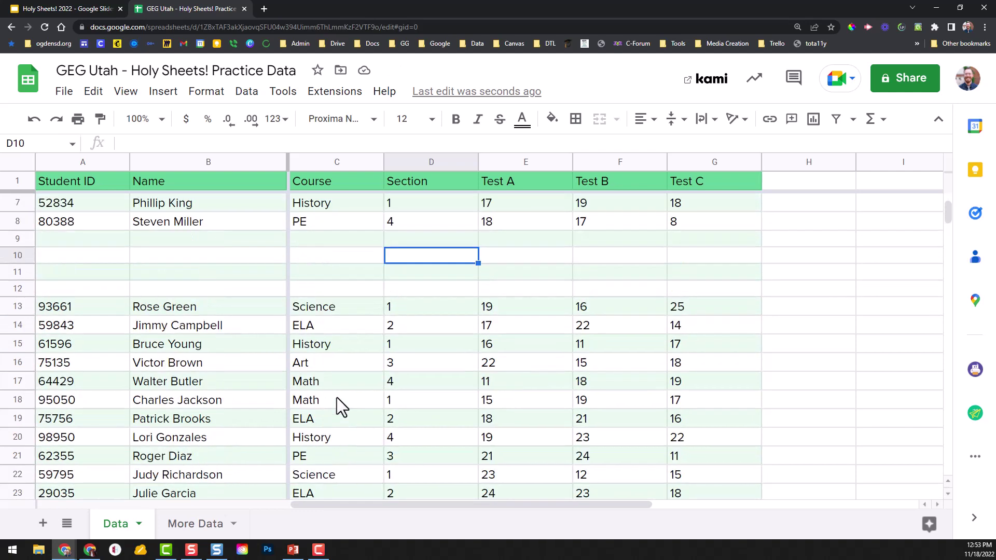
scroll(337, 405, "up", 2)
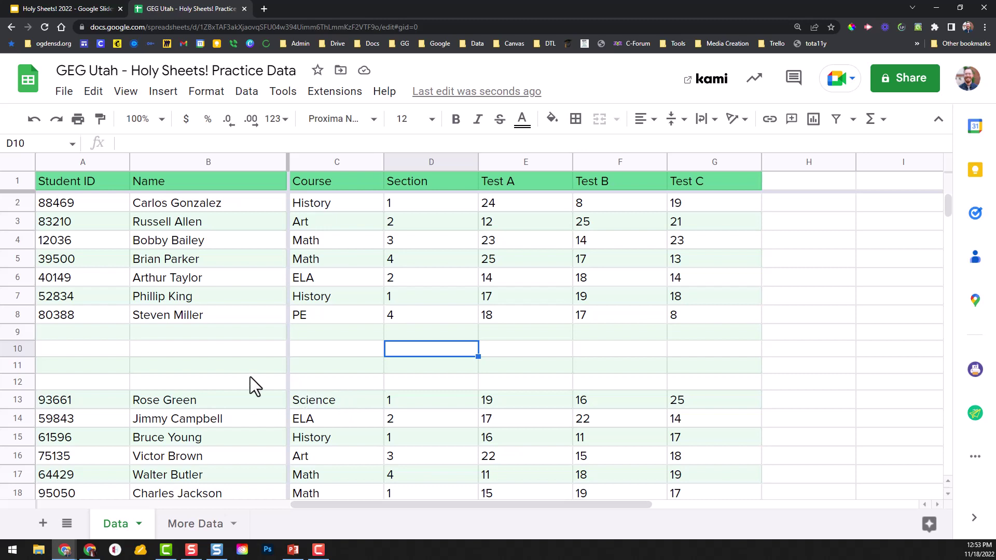
Step: Delete the four blank rows 9 to 12 from the student table
left_click_drag(26, 334, 22, 379)
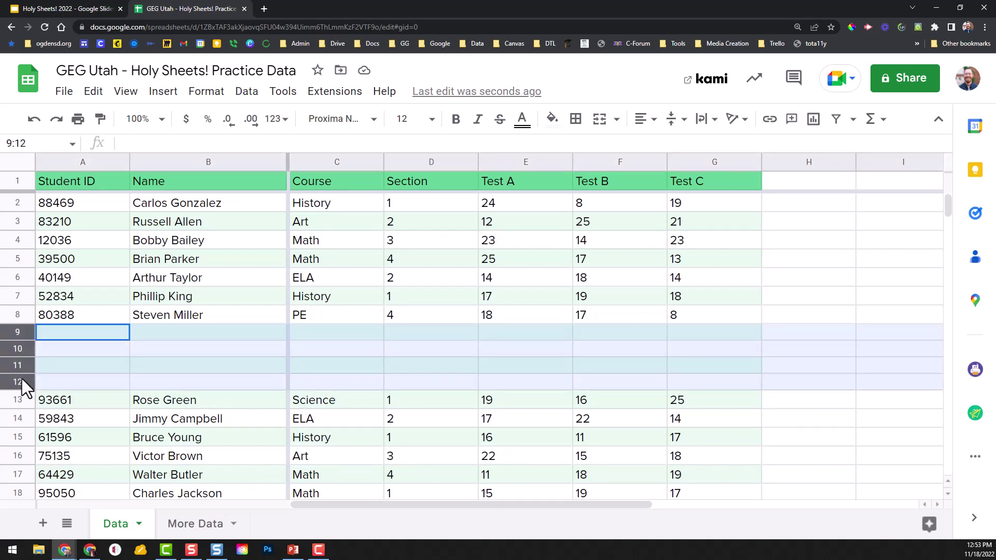
right_click(20, 374)
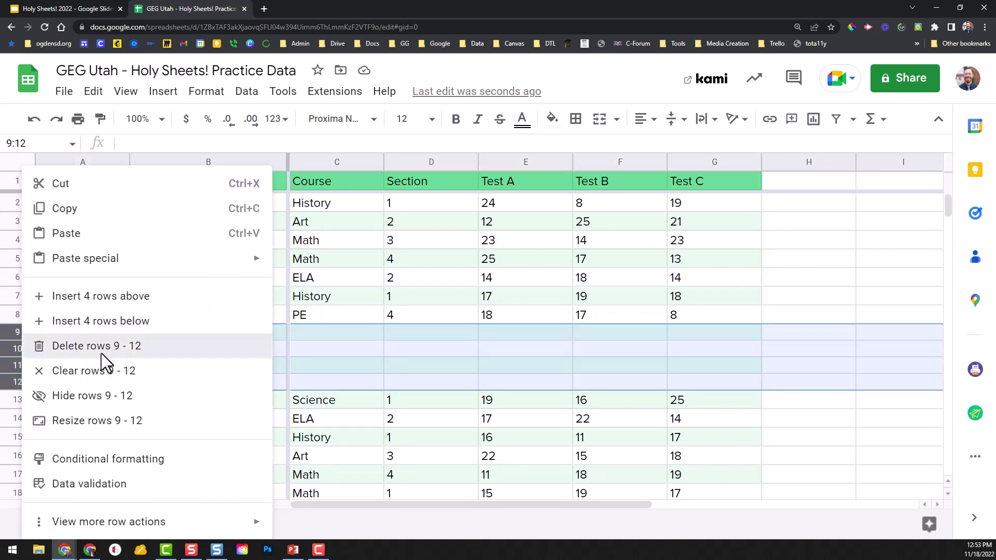
left_click(96, 347)
left_click(360, 318)
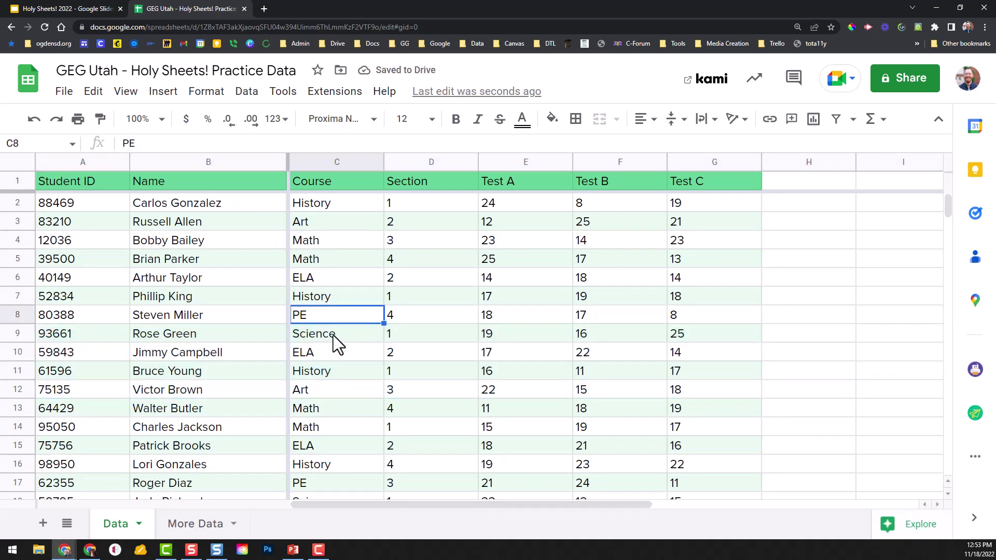
left_click(333, 336)
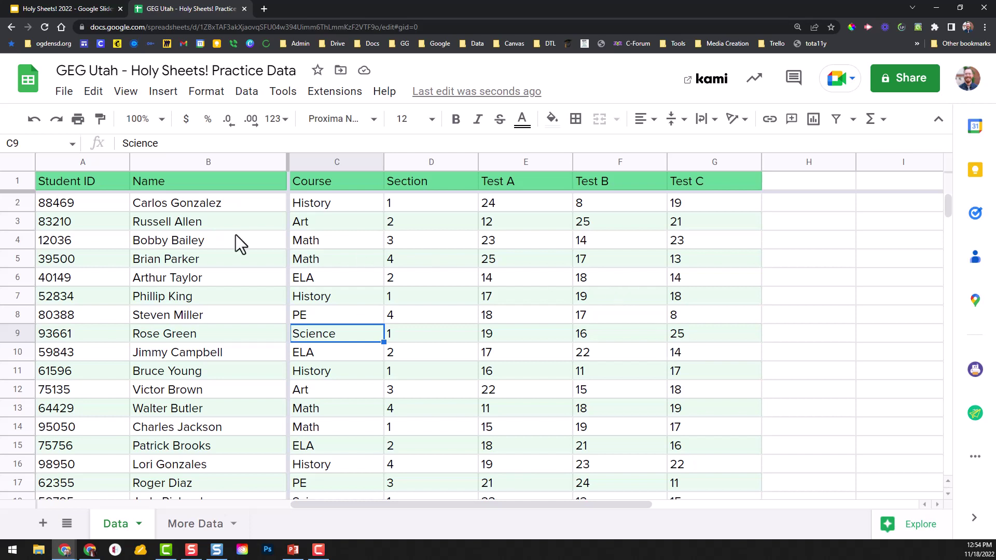
Step: Make the text of header row 1 bold
left_click(14, 181)
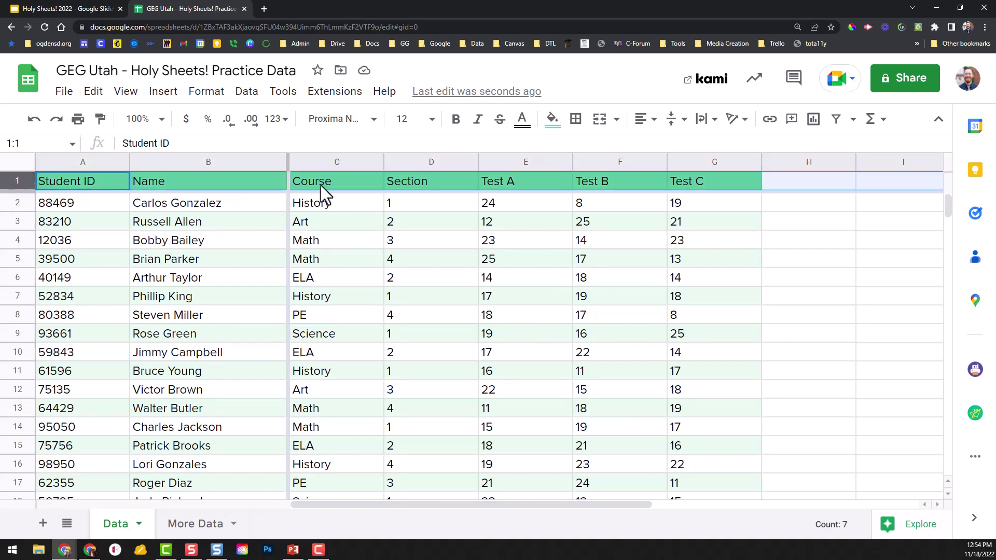
key("ctrl+b")
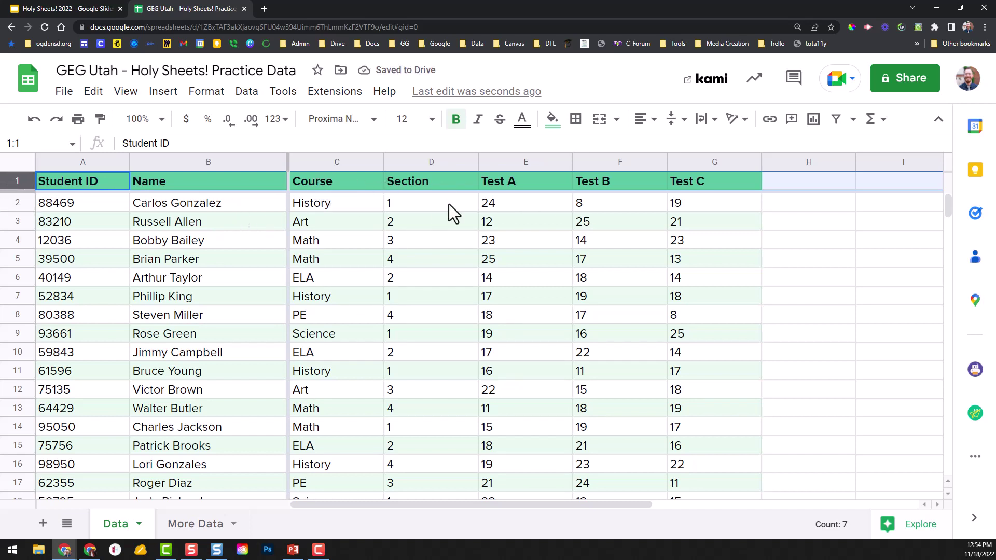
left_click(370, 208)
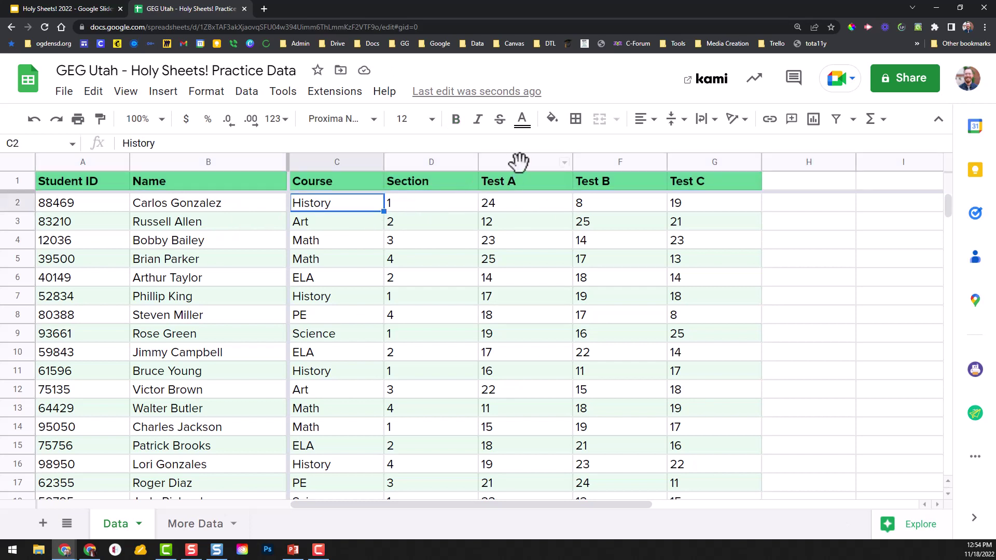
Step: Center the contents of the Test A, Test B and Test C columns horizontally
left_click_drag(518, 162, 678, 161)
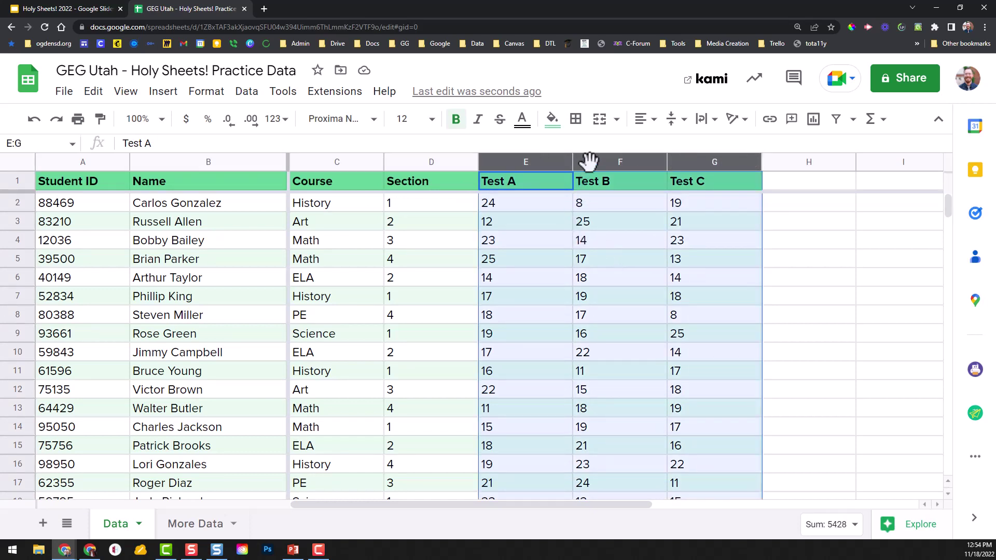
left_click(643, 119)
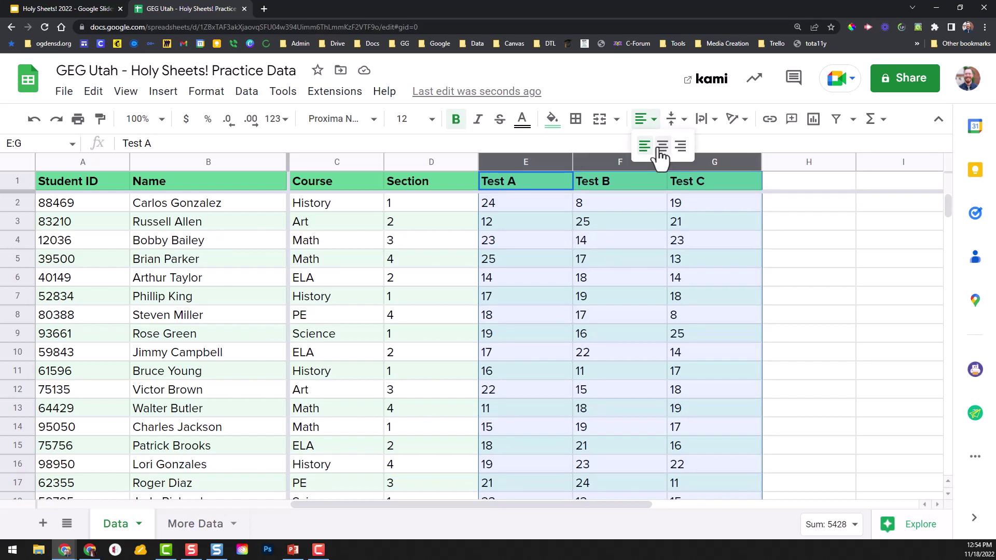
left_click(662, 146)
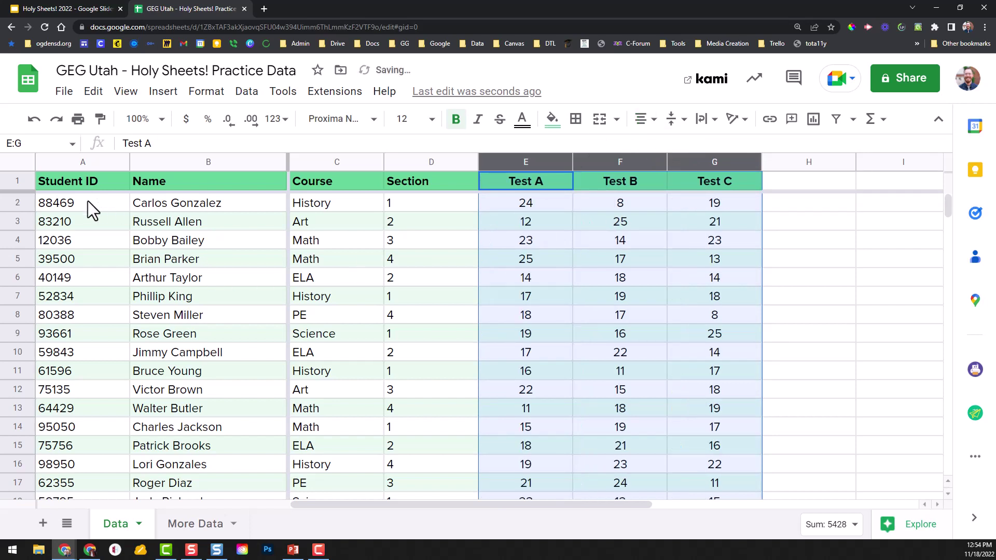
left_click_drag(91, 203, 232, 326)
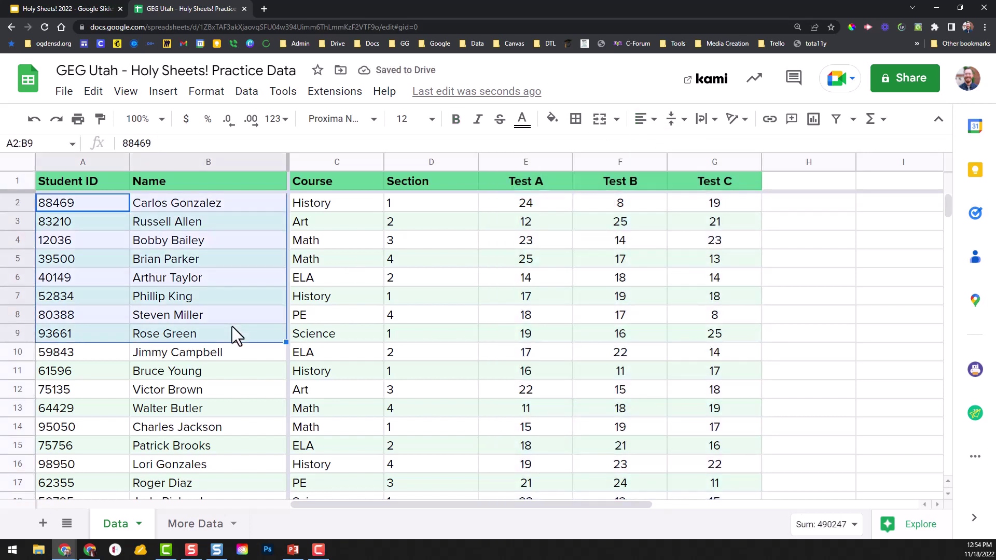
left_click_drag(335, 157, 441, 308)
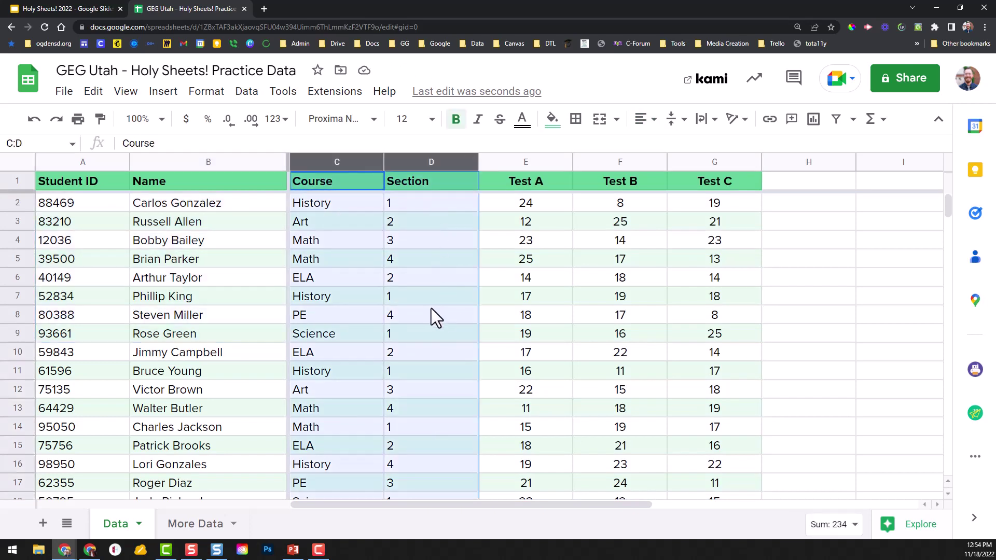
left_click(558, 284)
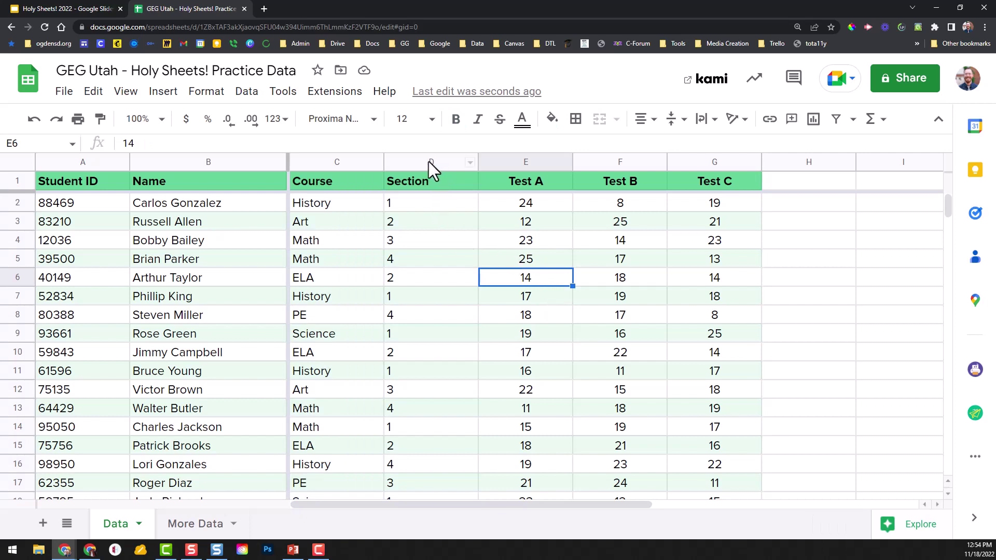
Step: Center the contents of the Course and Section columns horizontally
left_click_drag(376, 162, 430, 163)
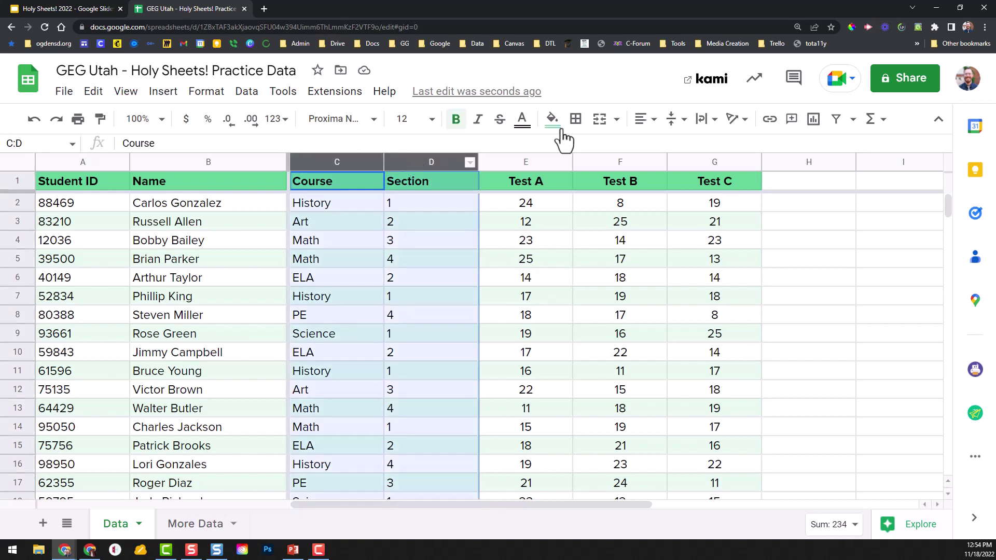
left_click(646, 119)
left_click(660, 146)
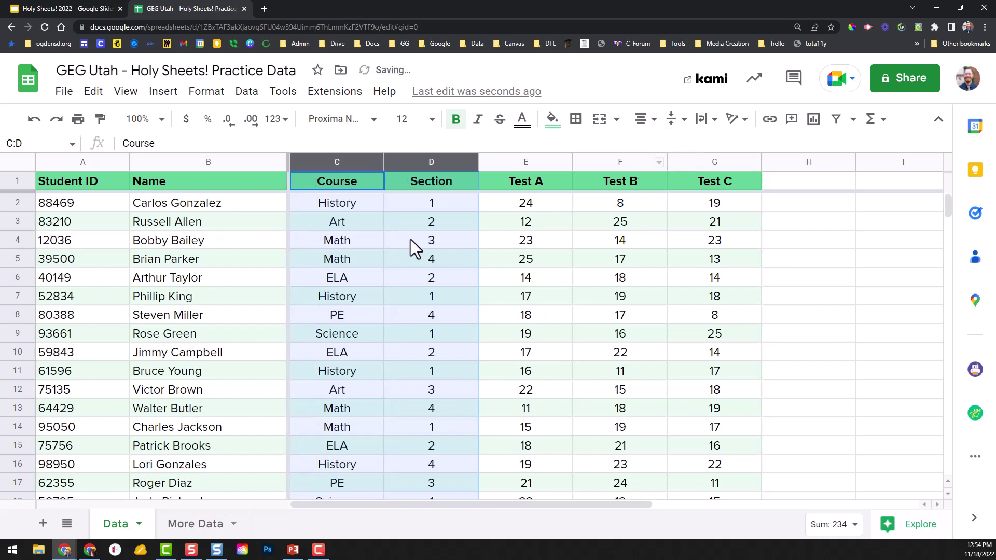
left_click(410, 239)
Step: Resize columns C through G together to a width of 100 pixels
left_click_drag(352, 163, 676, 164)
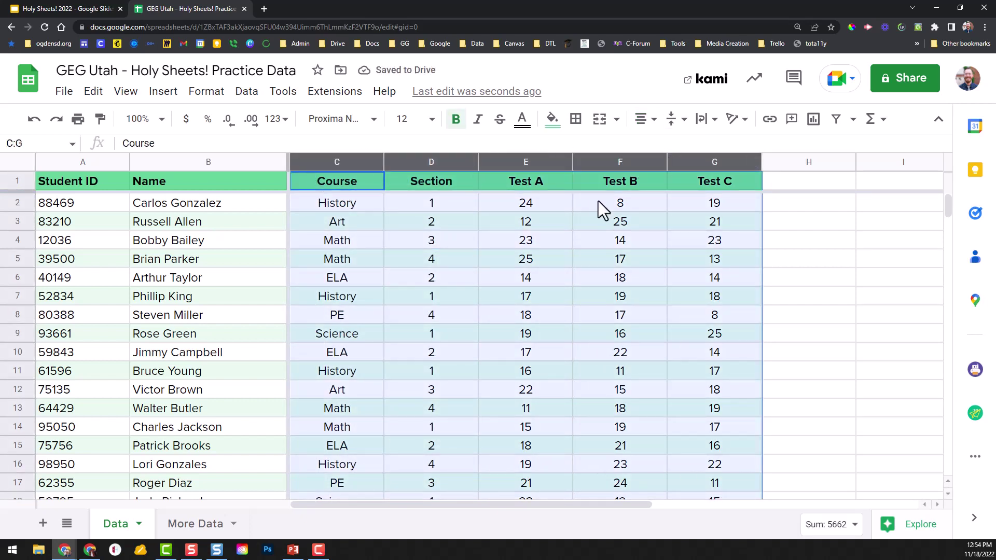
right_click(342, 162)
left_click(413, 372)
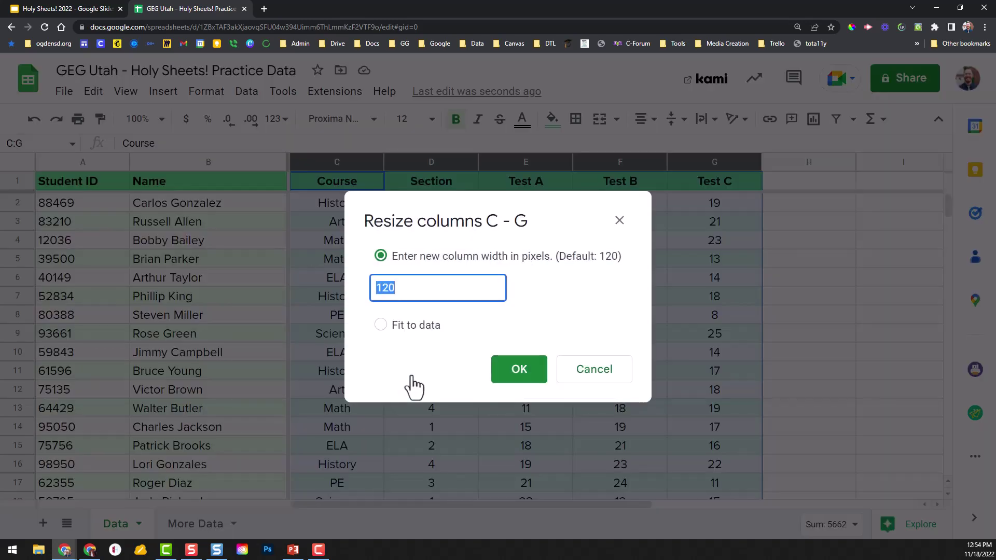
type("100")
left_click(514, 373)
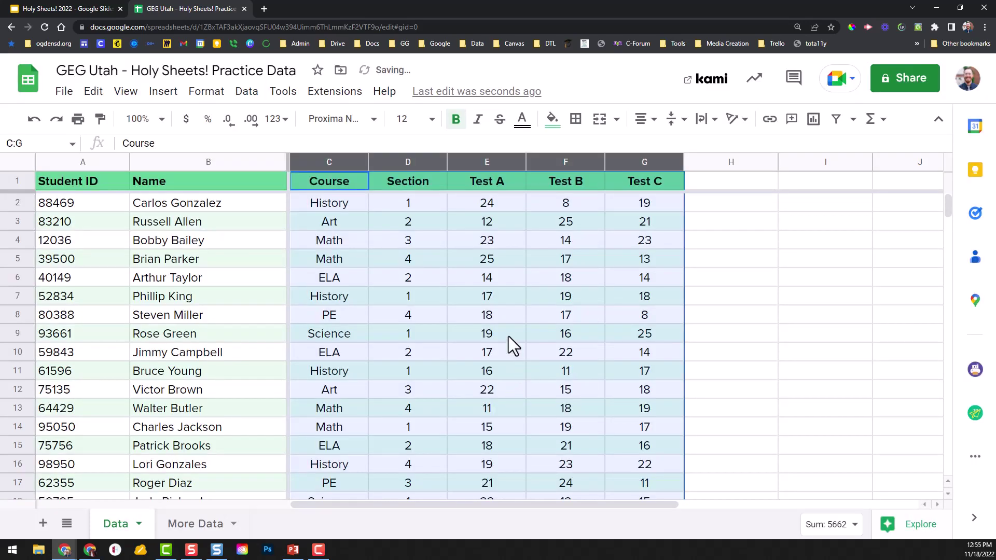
left_click(374, 257)
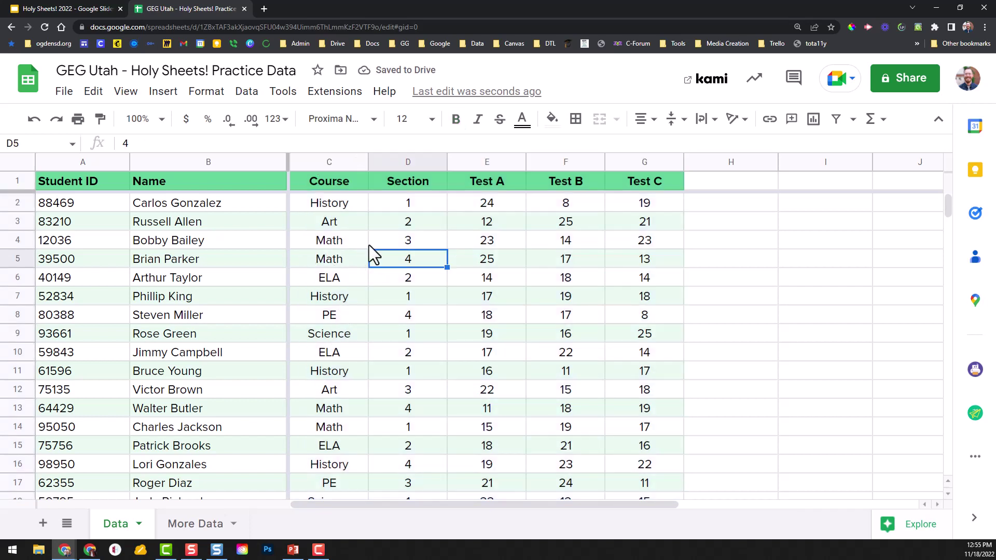
mouse_move(368, 162)
left_mouse_down()
mouse_move(439, 176)
mouse_move(358, 169)
mouse_move(369, 169)
left_mouse_up()
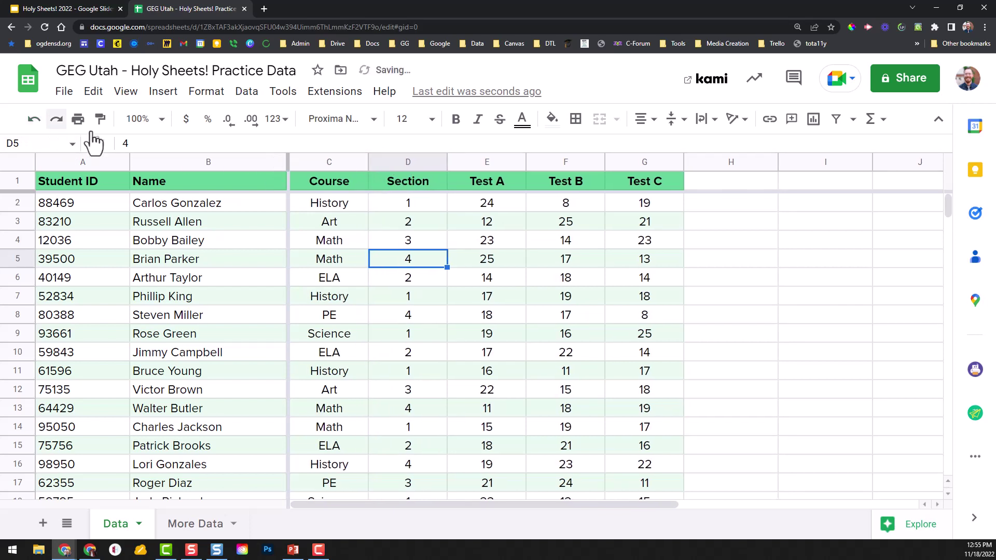